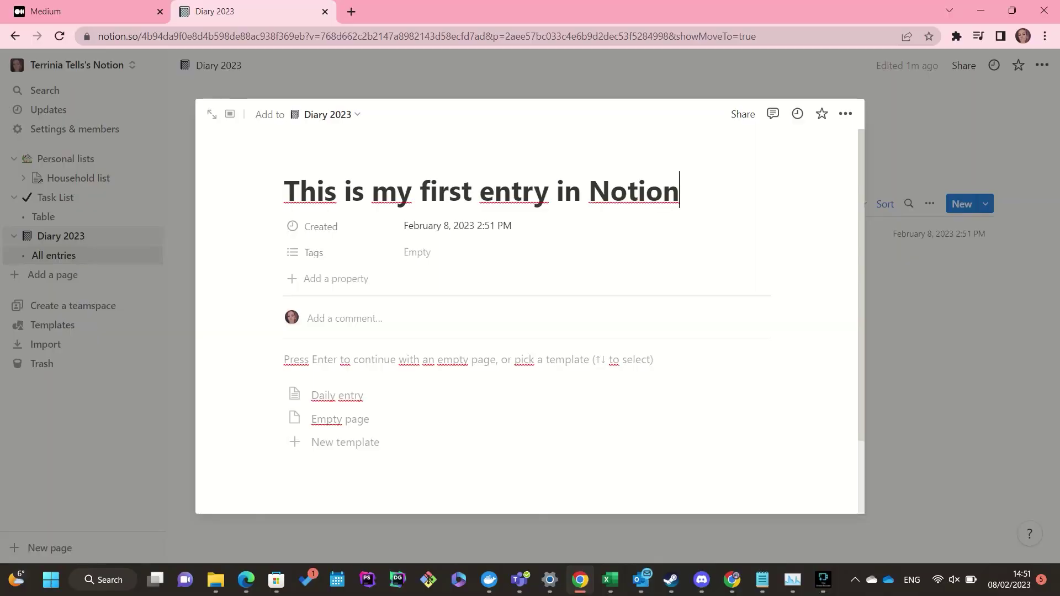
key(Down)
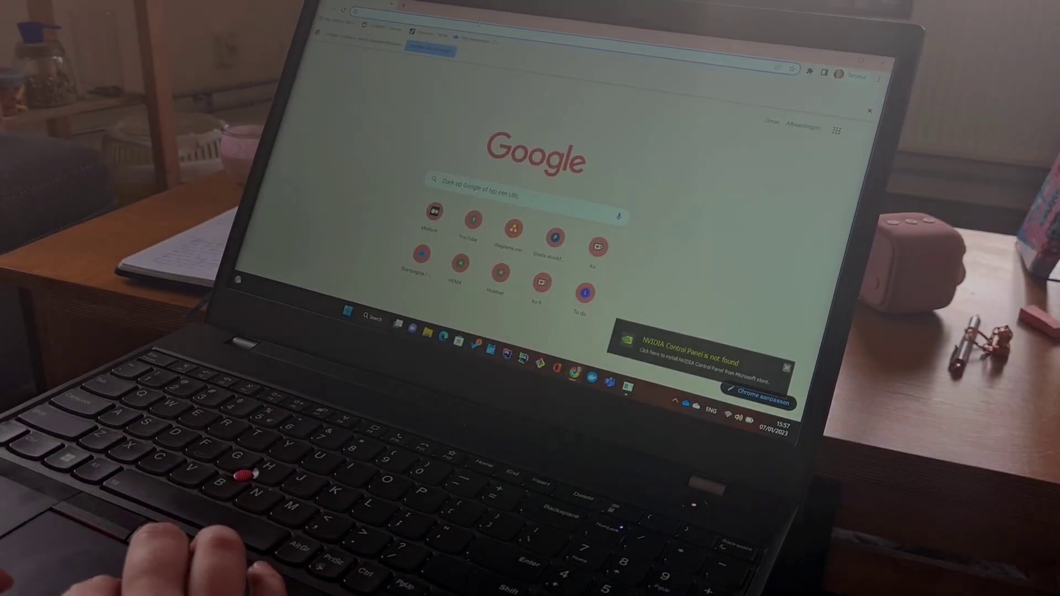
Step: Open the Notion site in the browser
text(notio)
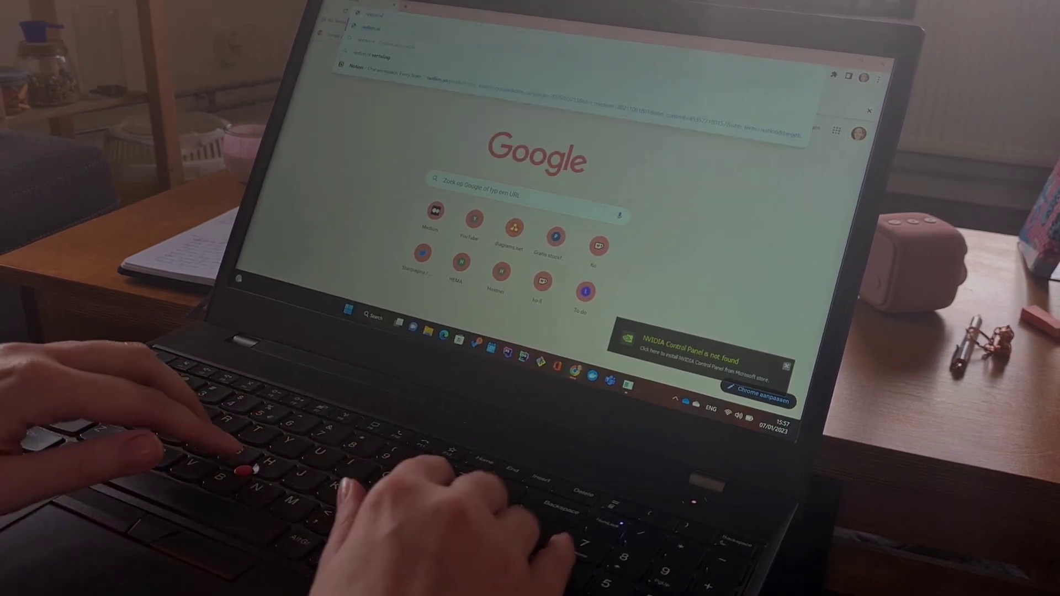
text(n)
key(Return)
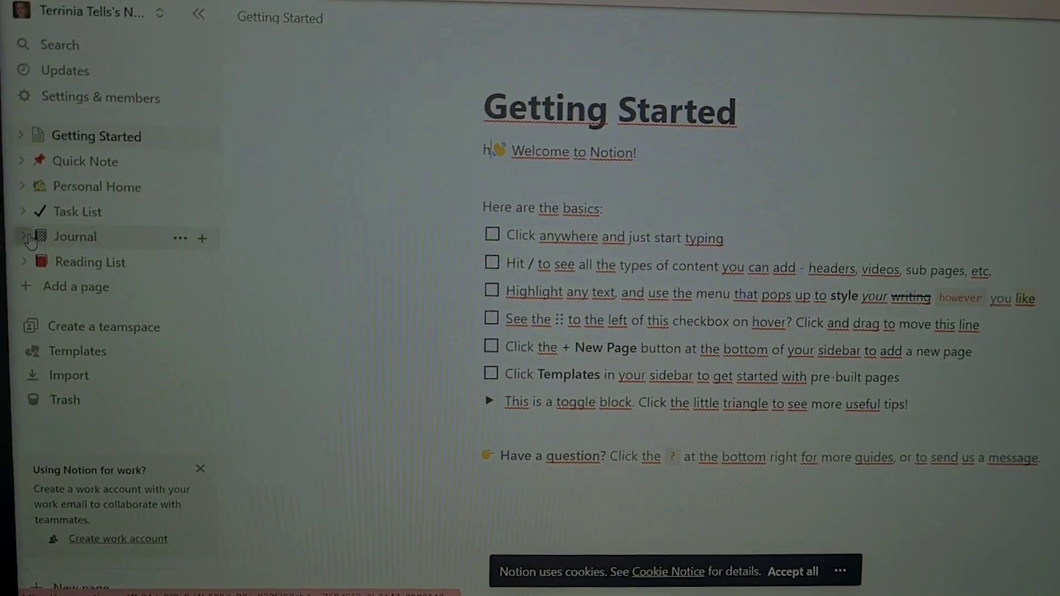
Step: Look through the sample Journal and Reading List pages and the Personal lists page
click(48, 235)
click(71, 259)
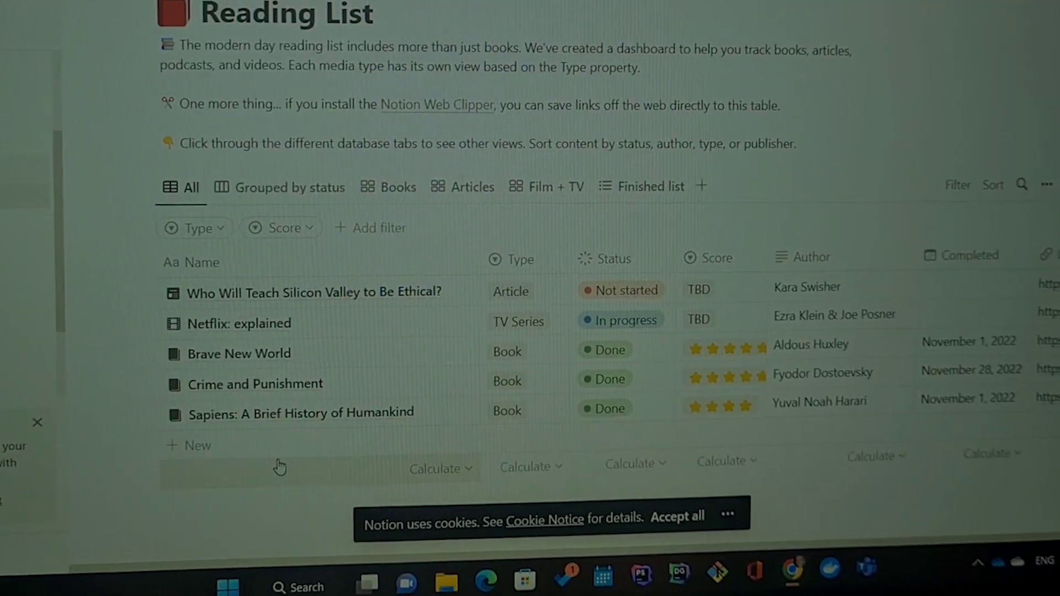
scroll(471, 329, up, 2)
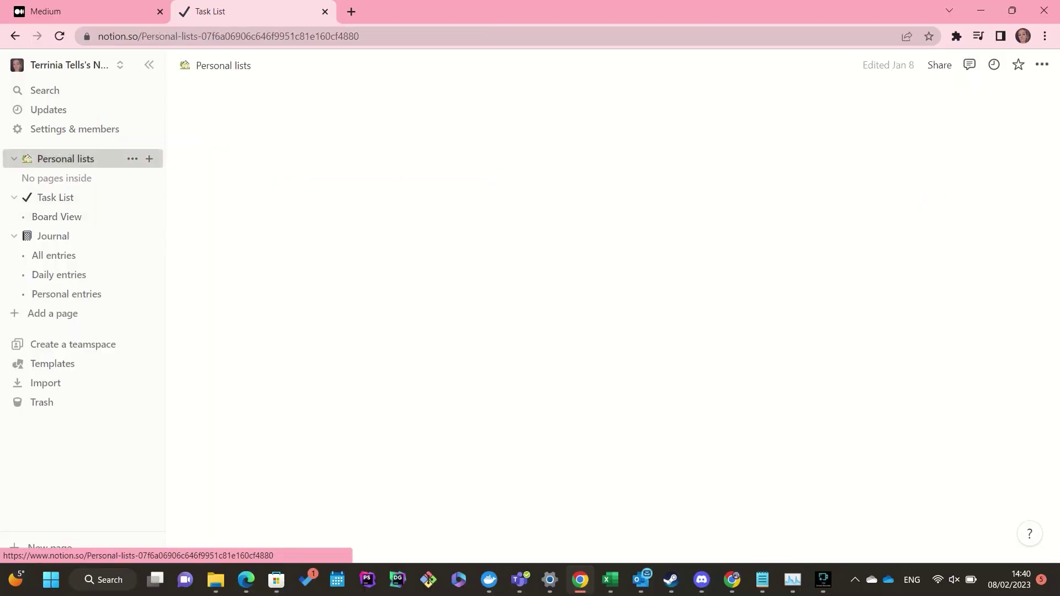
scroll(608, 304, down, 3)
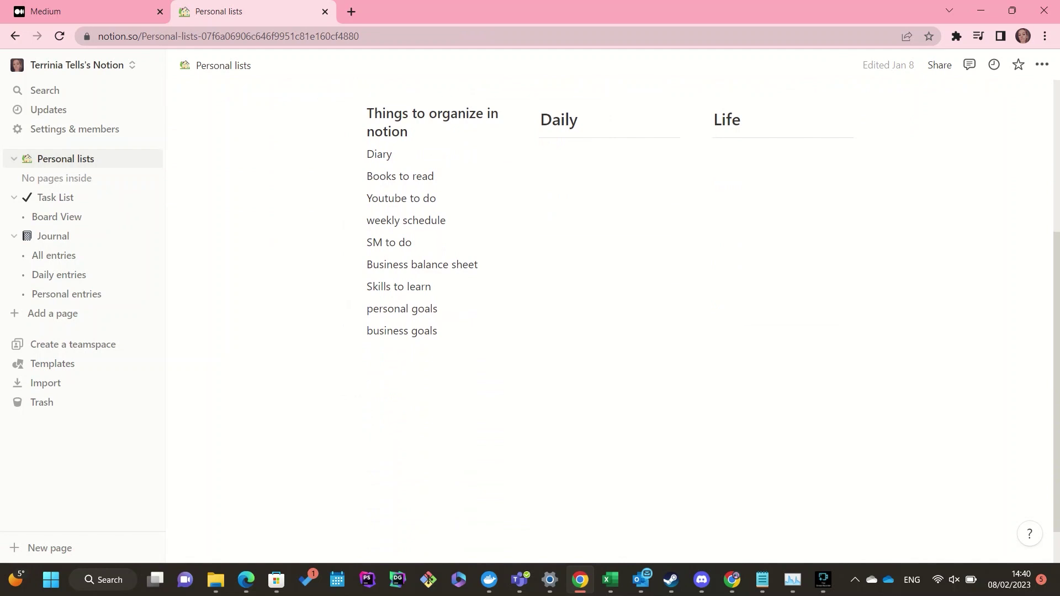
scroll(607, 320, up, 3)
Step: In the diary's Daily entries view, replace the description's first paragraph with "My productivity and discipline diary."
click(59, 275)
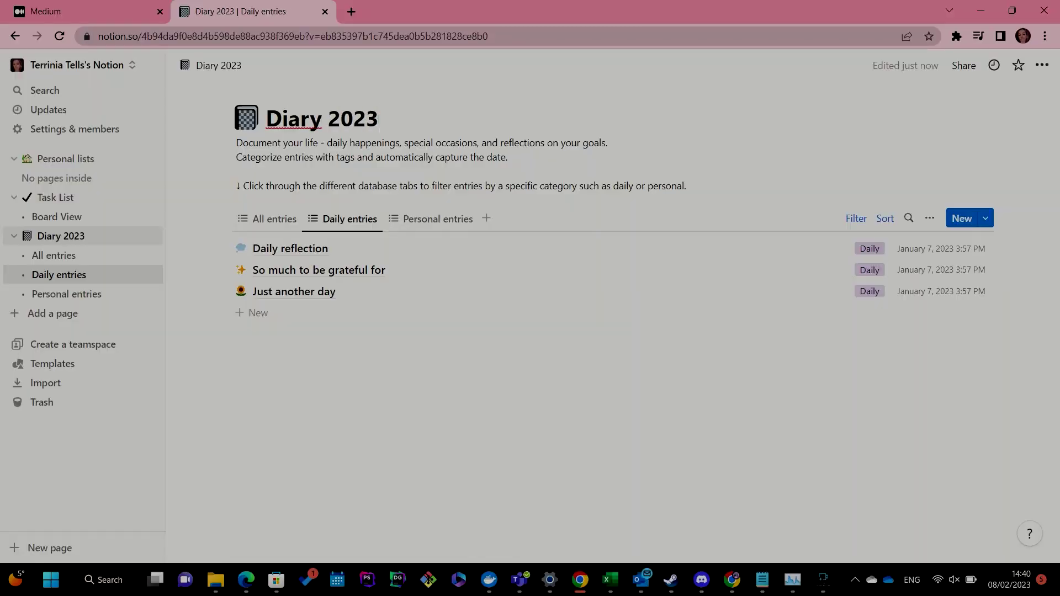
key(ctrl+a)
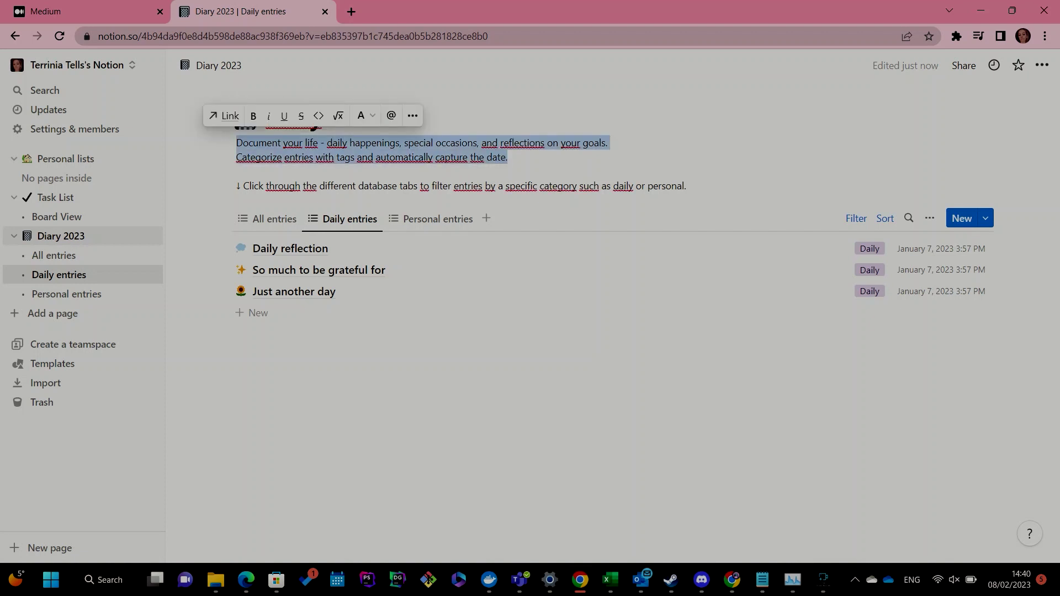
text(My productivity)
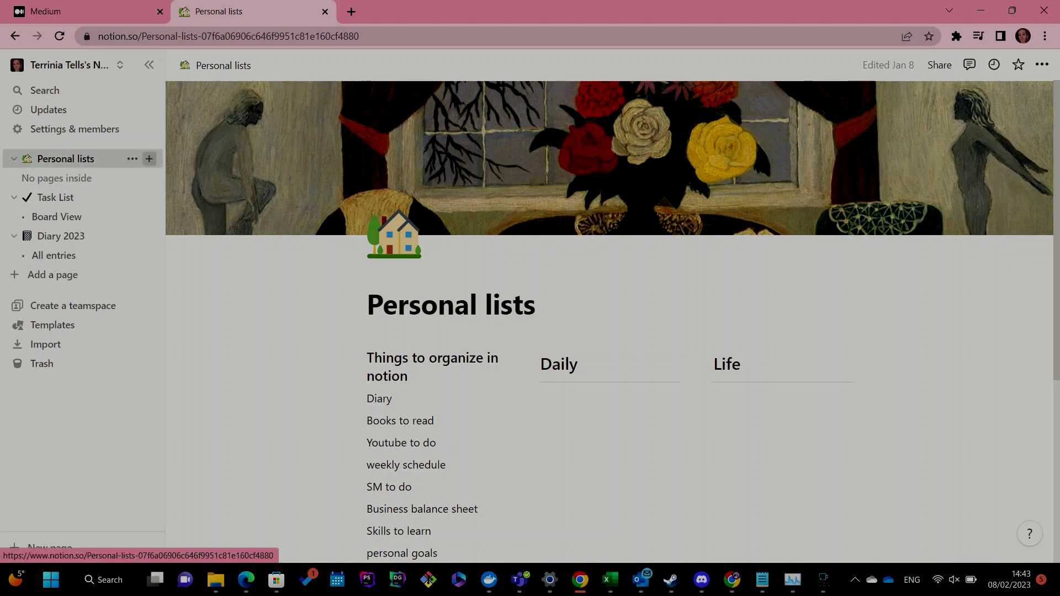
Step: Add a subpage named "Household list" under Personal lists and open the template gallery for it
click(149, 158)
text(Household list)
click(335, 306)
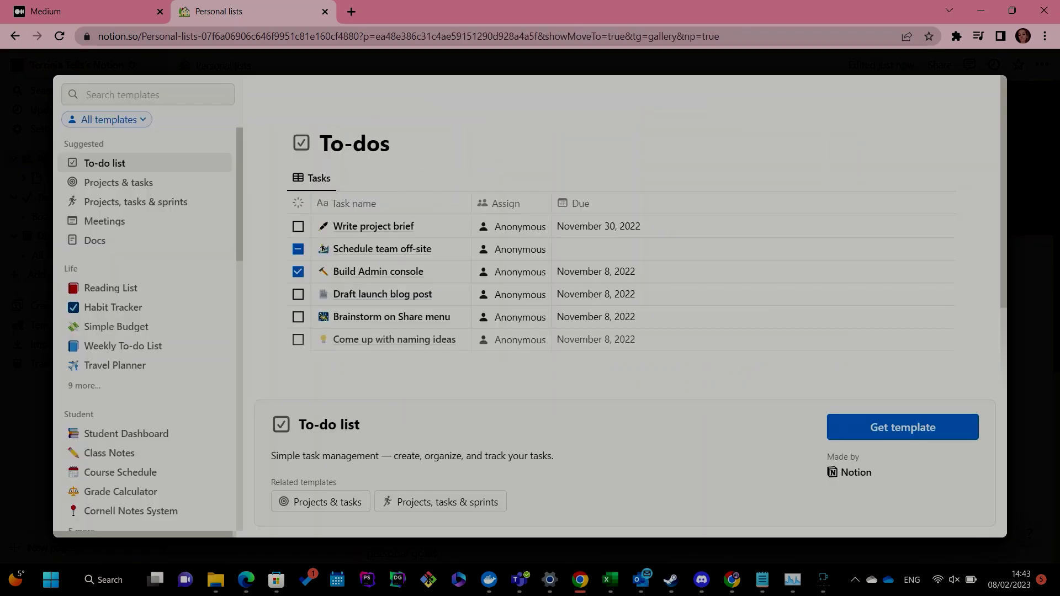
Step: Browse the template gallery and apply the To-do list template to the new page
scroll(116, 346, down, 10)
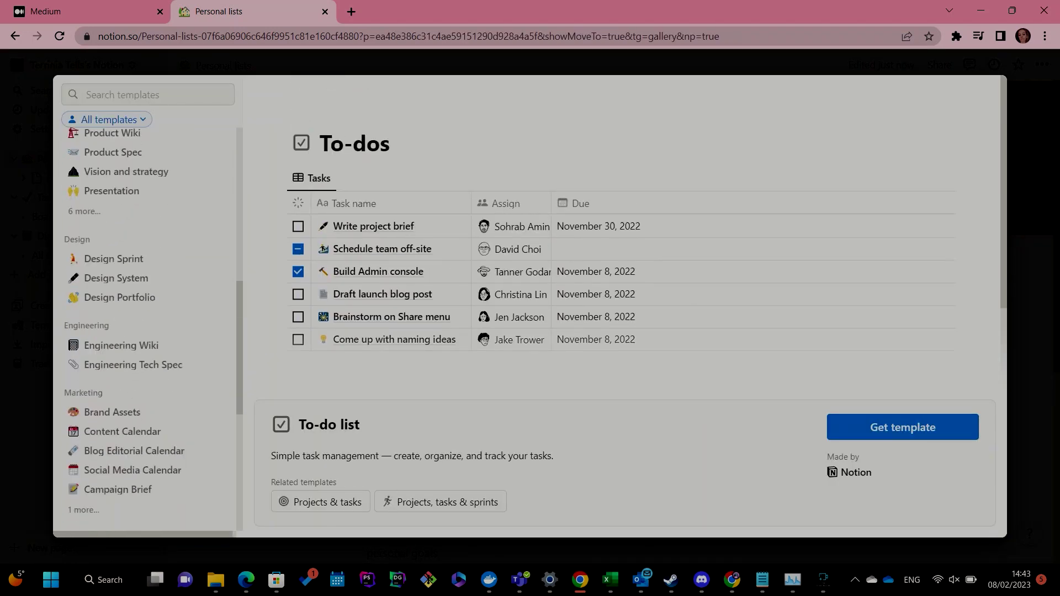
scroll(116, 346, down, 5)
scroll(116, 346, up, 15)
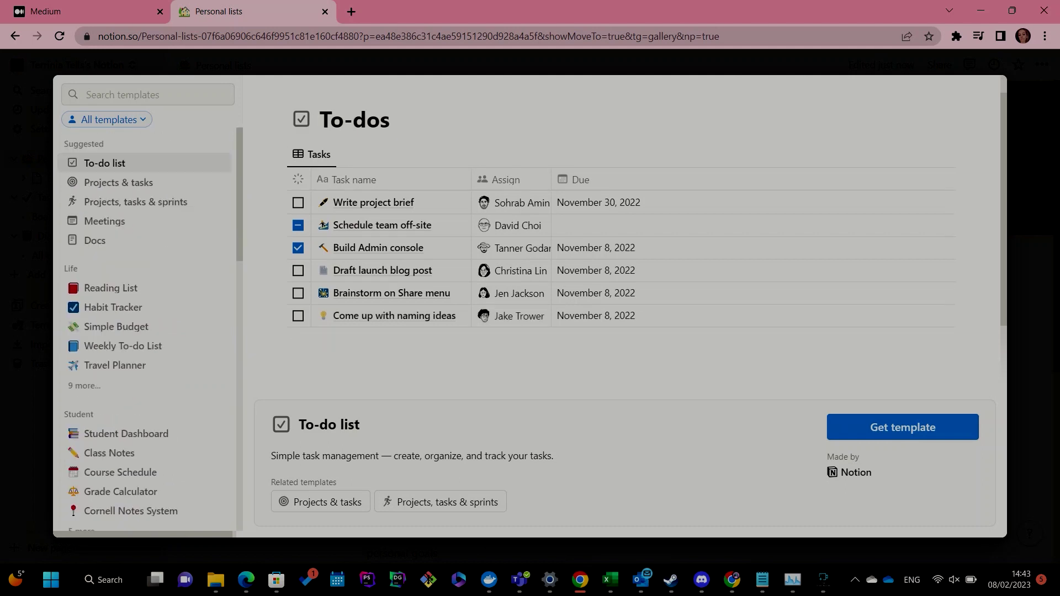
click(903, 427)
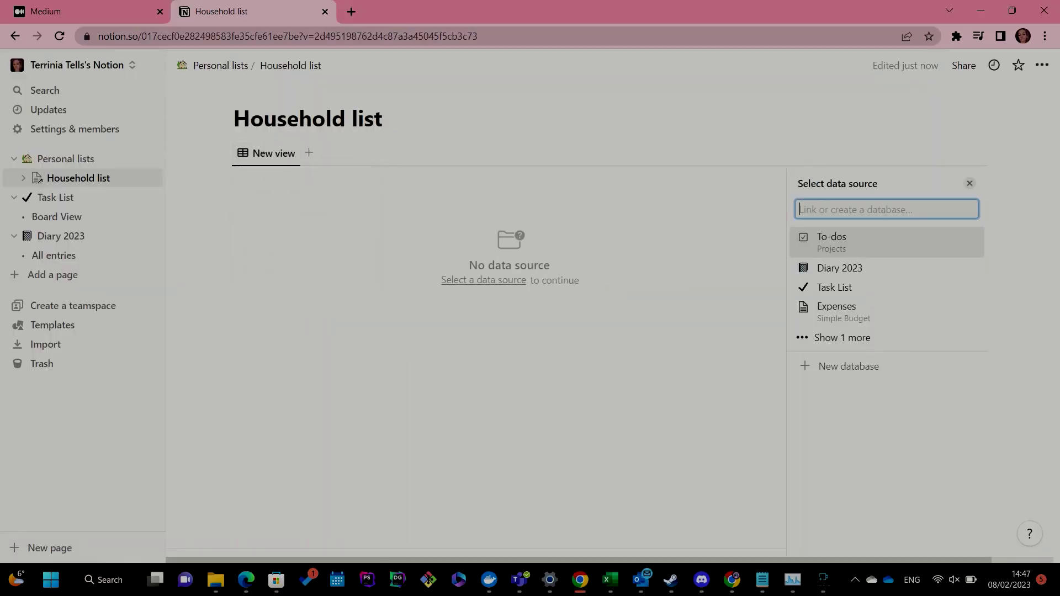
Step: In Task List, rename the existing task "Fold the laundry" and the Date Created property "Date last done"
click(57, 217)
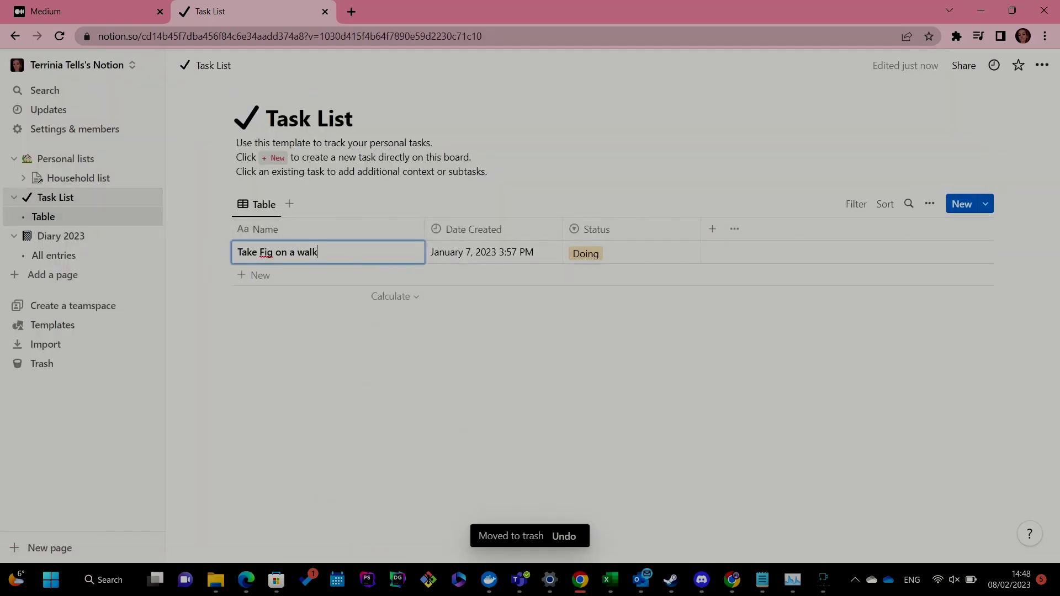
text(Fold the laundry)
key(Return)
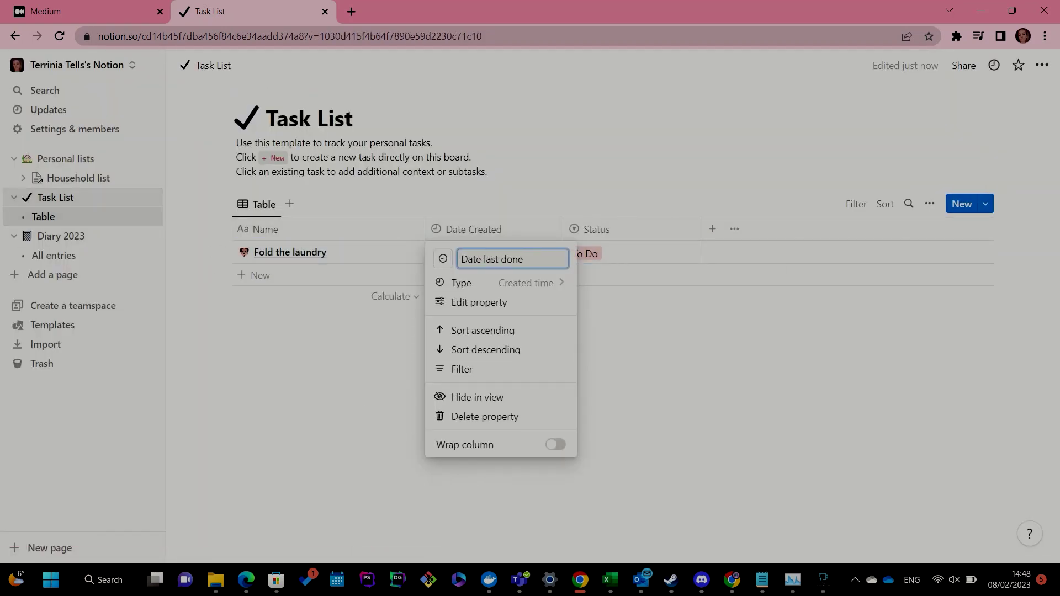
key(Return)
Step: Add a new task named "Ratcage clean" to the Task List table
click(225, 252)
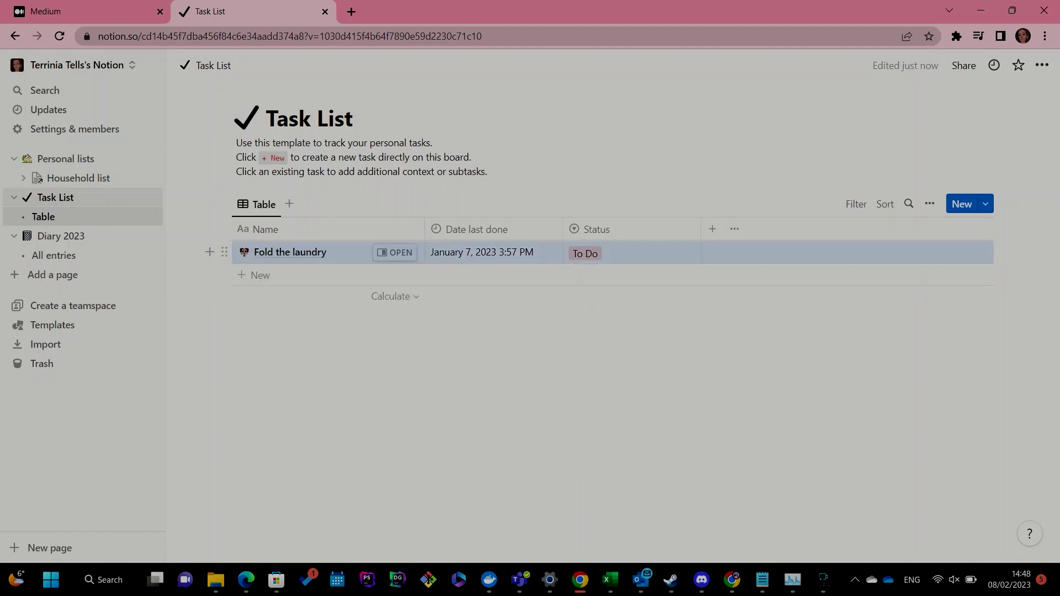
click(256, 275)
key(Return)
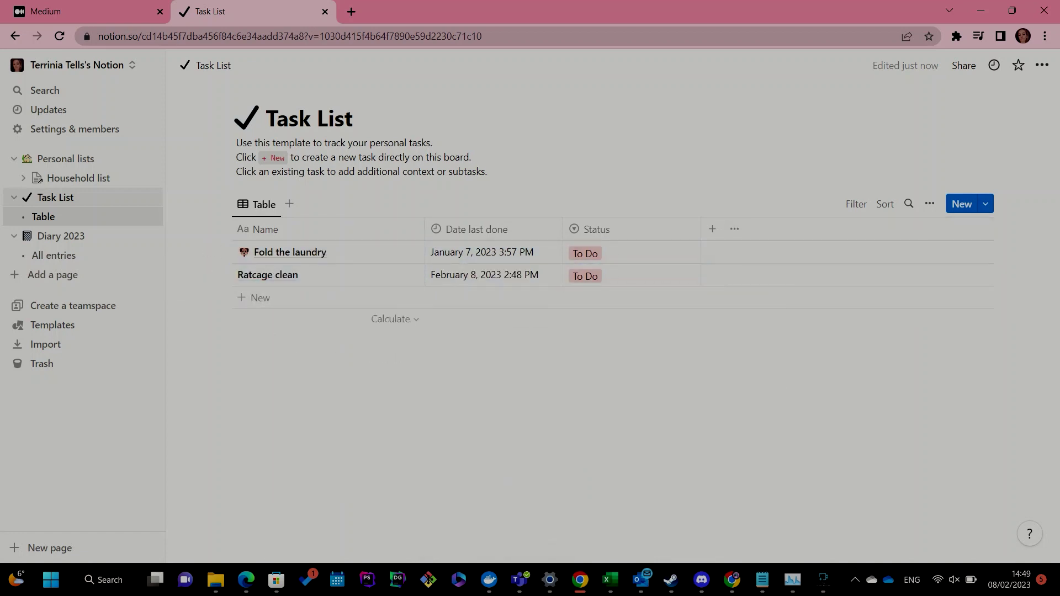
Step: Add a new entry with the title text "8th of Fe" to the All entries view of Diary 2023
click(53, 255)
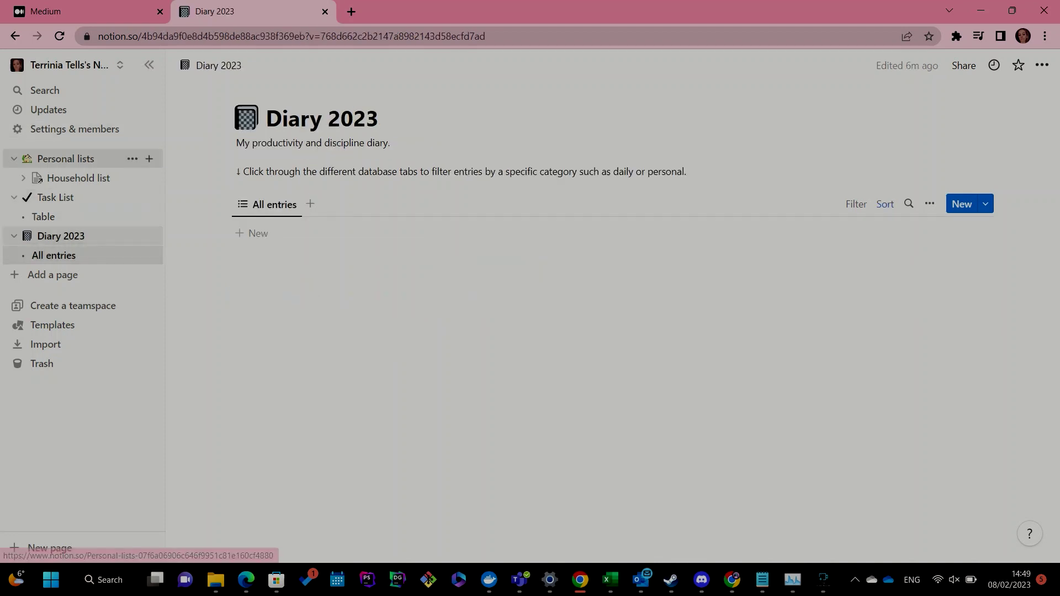
click(66, 158)
click(53, 256)
click(256, 235)
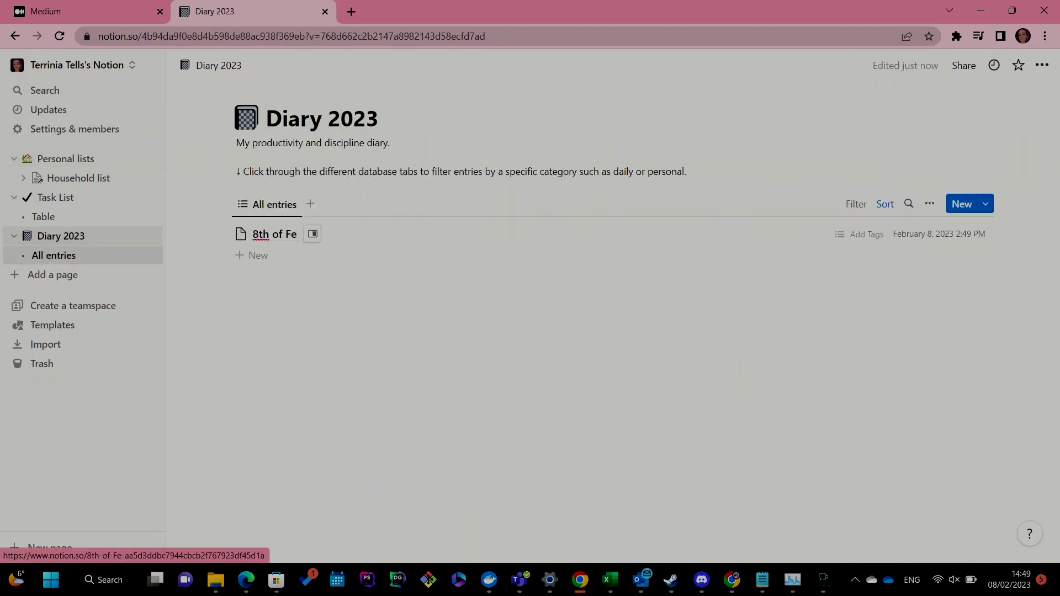
click(338, 234)
click(608, 203)
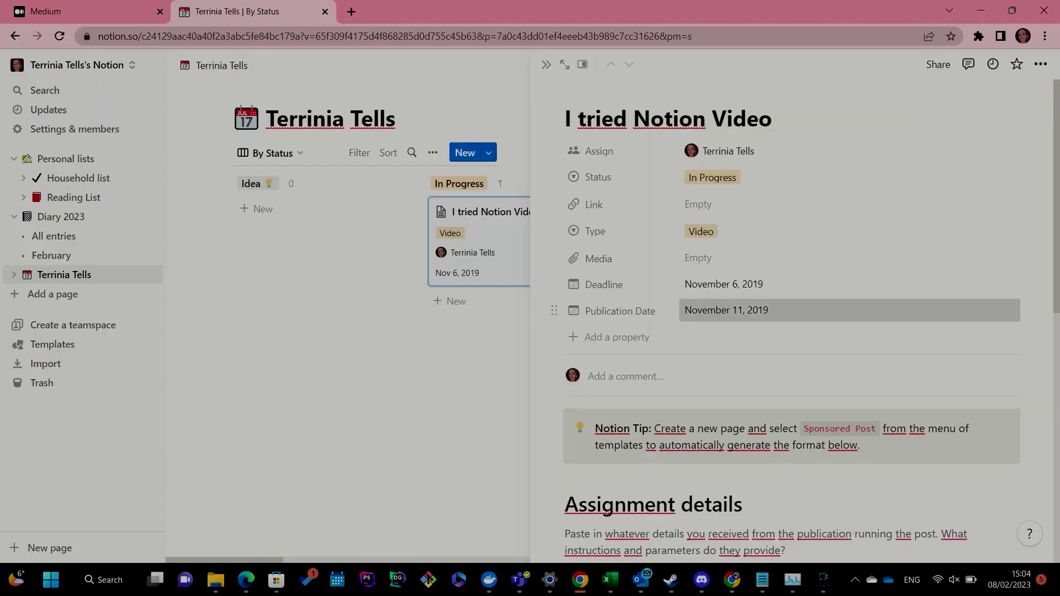
Step: Set the publication date of "I tried Notion Video" to February 12, 2023
click(727, 310)
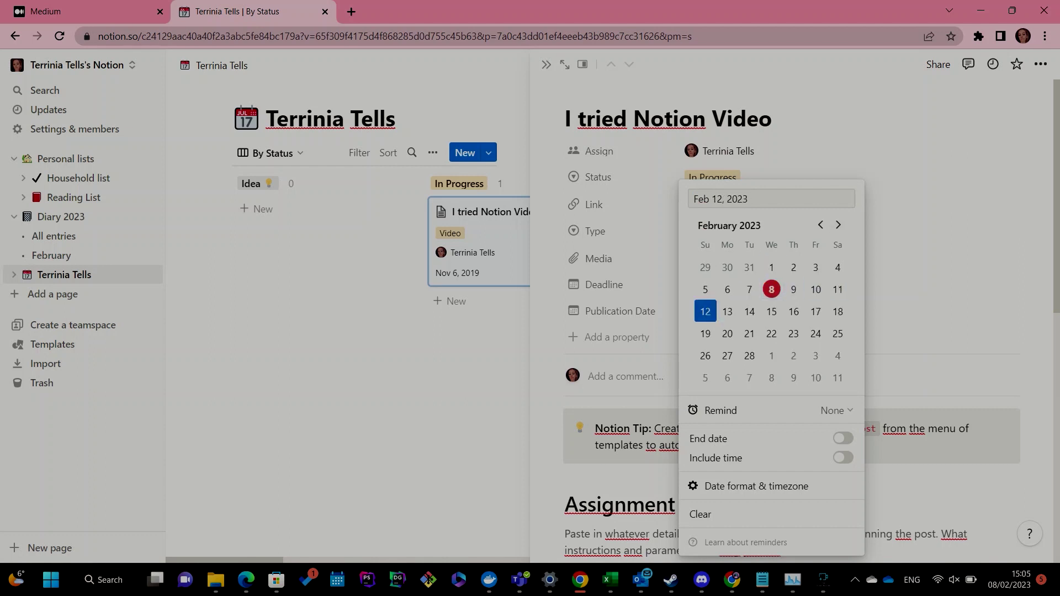
key(Escape)
click(816, 312)
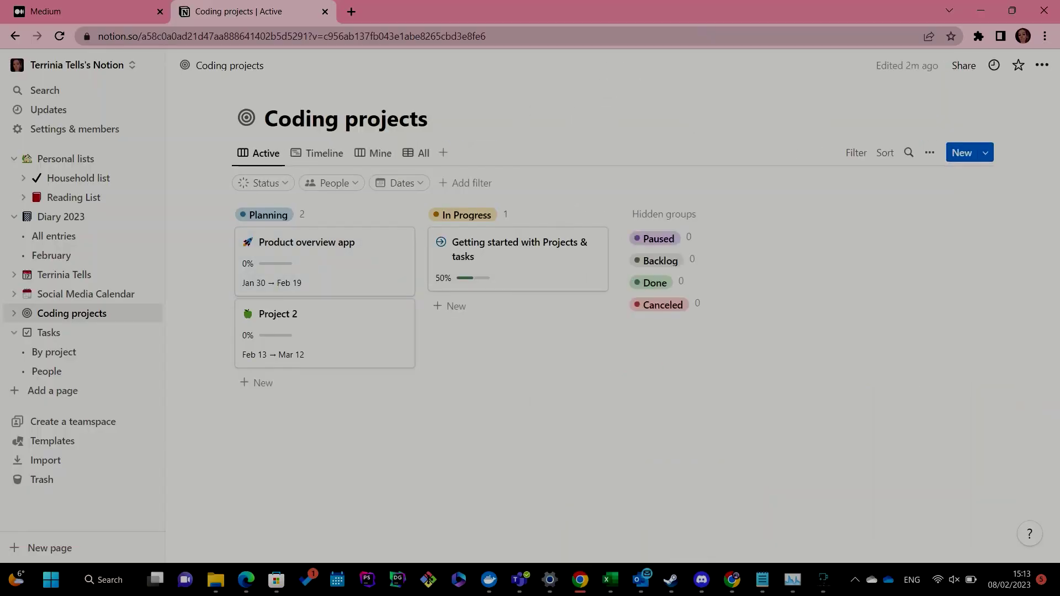
Step: Open the "Getting started with Projects & tasks" project in Coding projects and look through its contents
click(518, 248)
scroll(790, 331, down, 2)
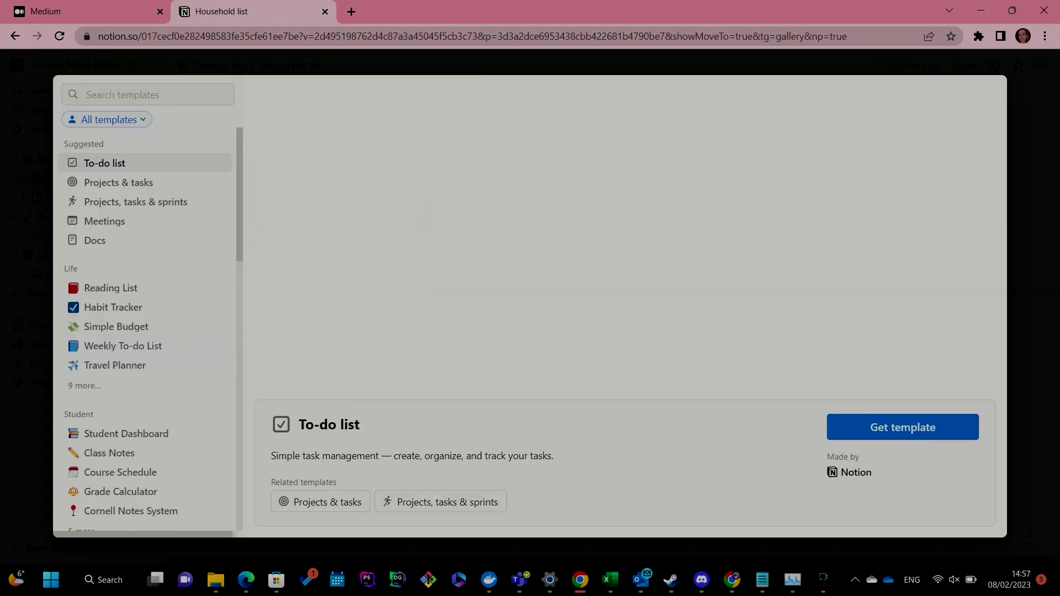
Step: Search the templates for "reading" and add the Reading List template under Personal lists
scroll(147, 331, down, 10)
scroll(146, 331, up, 15)
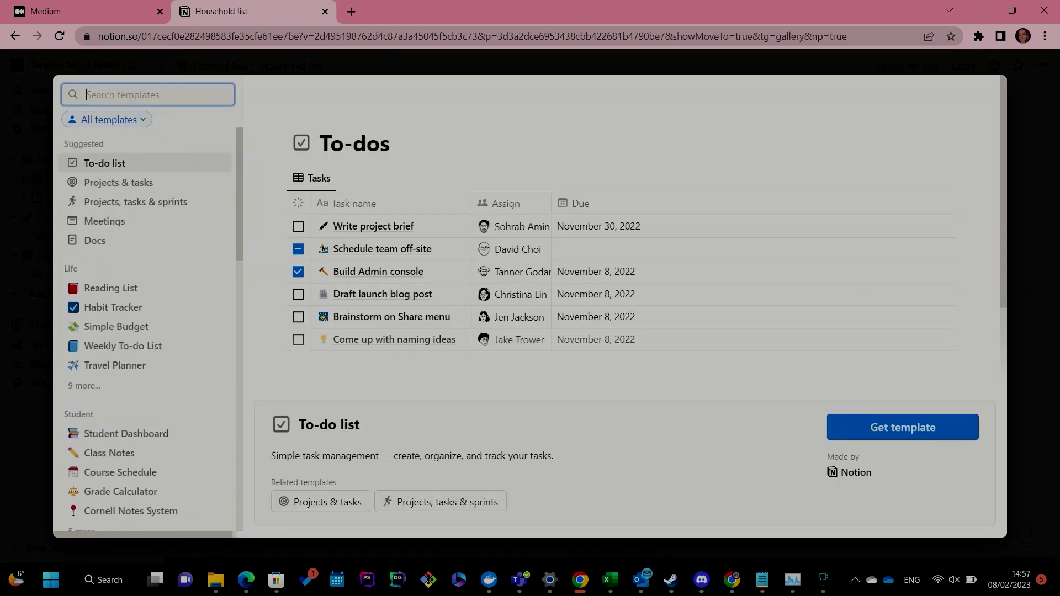
text(reading)
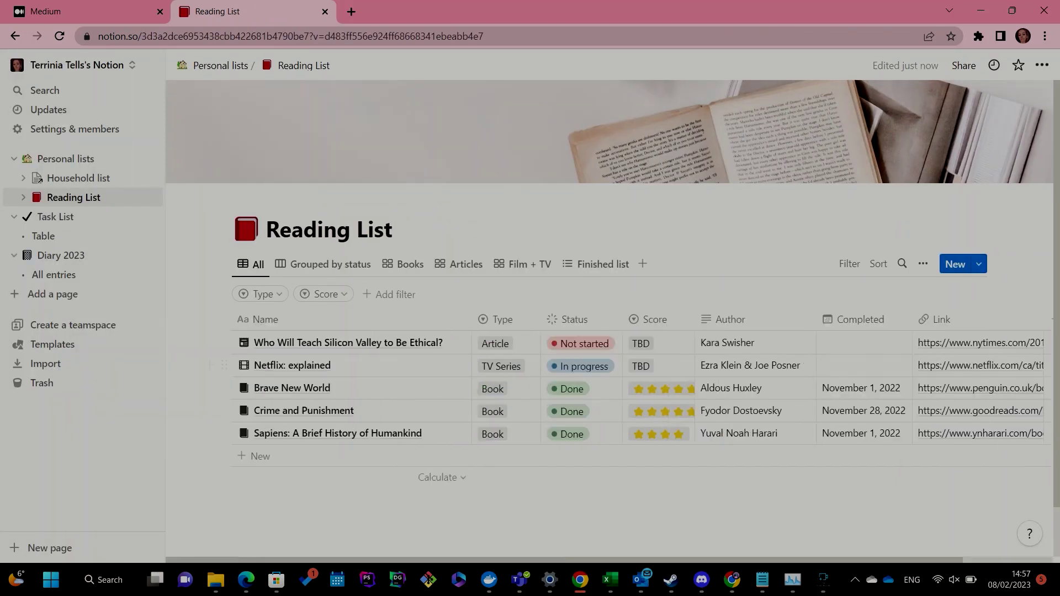
Step: Delete the other sample entries from the Reading List and rename the Sapiens entry "Intelligent Investor"
key(Delete)
key(Delete)
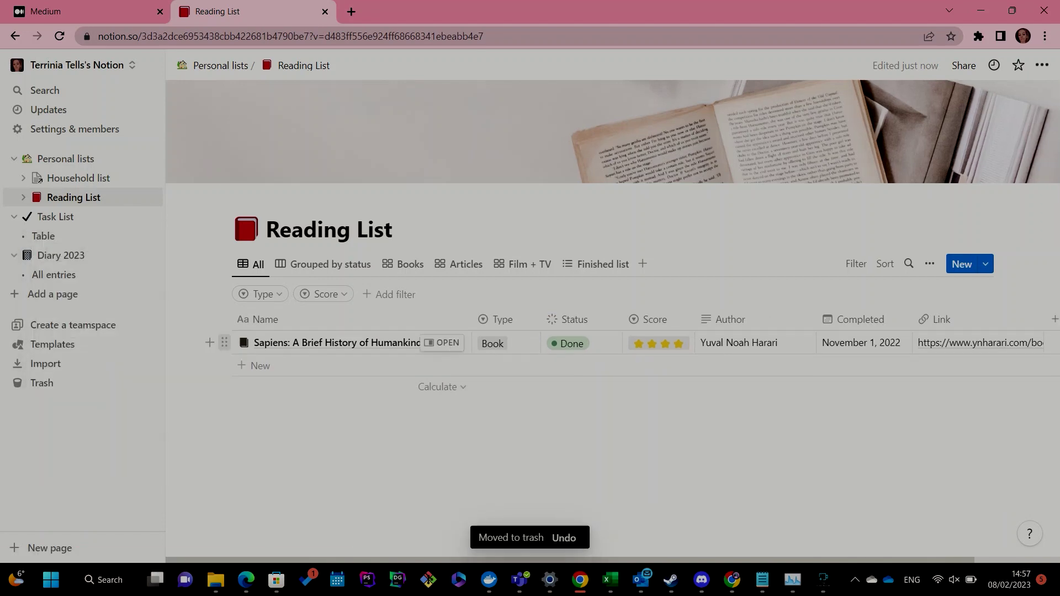
key(BackSpace)
text(Intelligent Investor)
Step: Set the author of Intelligent Investor to Graham
click(754, 343)
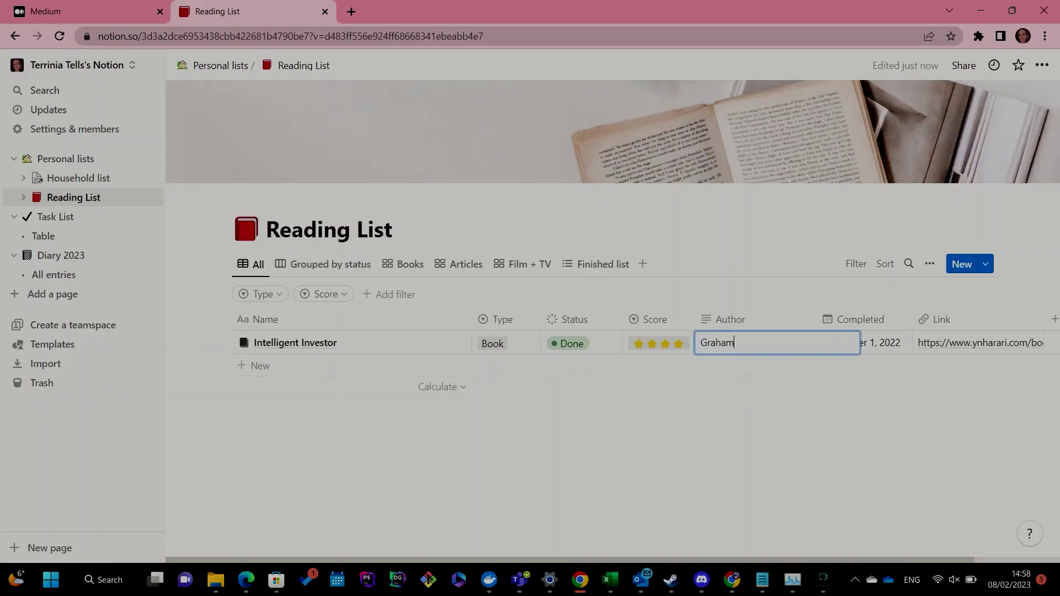
click(862, 343)
key(Escape)
Step: Set the book's completed date to January 18, 2023 and remove the Link property from the table
click(861, 343)
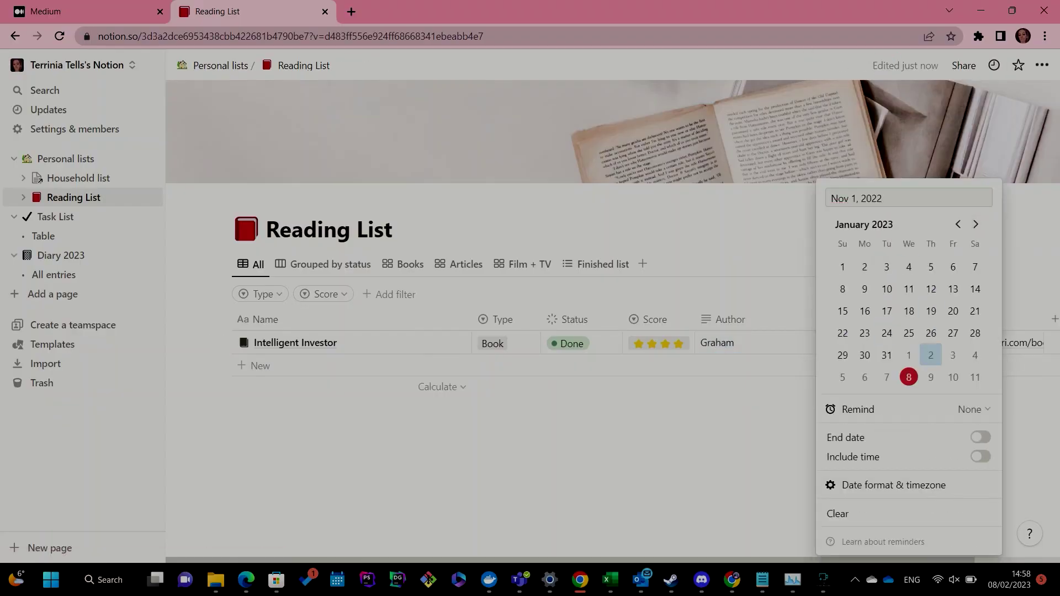
click(909, 310)
click(942, 319)
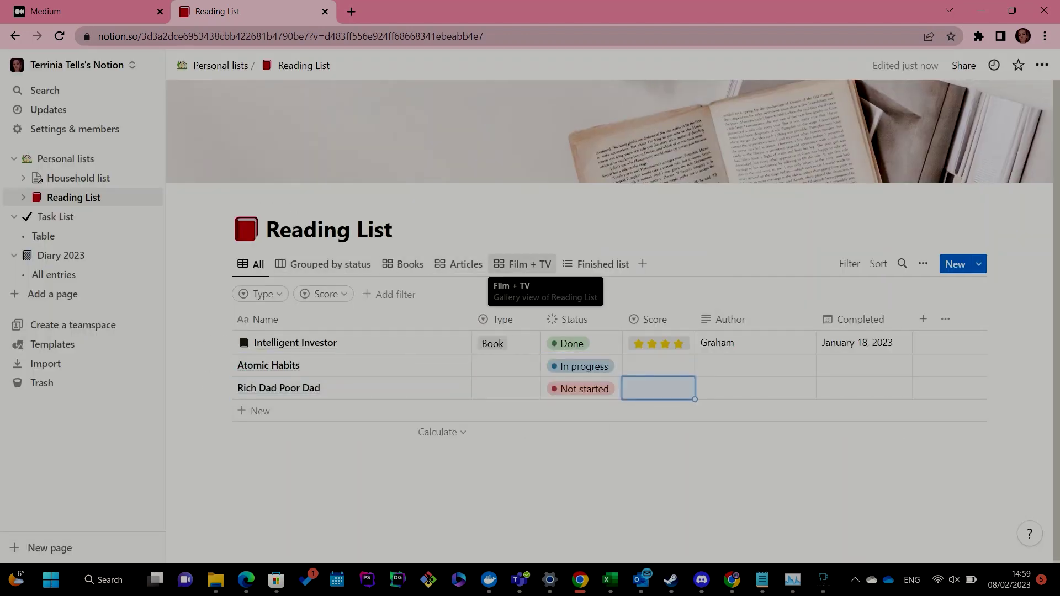
Step: Delete the Articles view from the Reading List
right_click(466, 264)
click(480, 383)
click(531, 302)
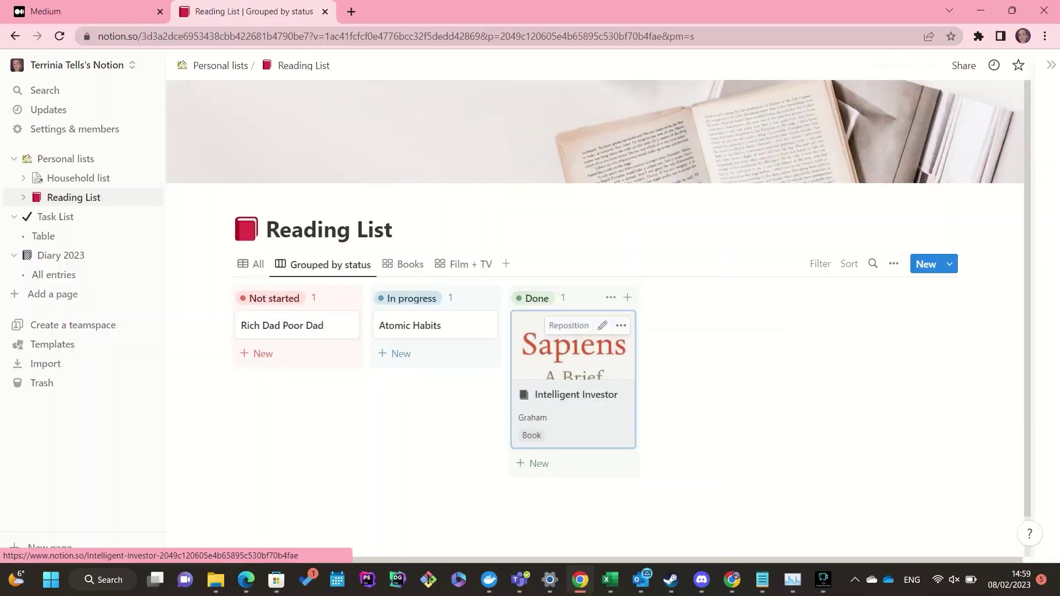
Step: Open the Intelligent Investor card from the status board and bring up the actions for its Sapiens cover image
click(574, 381)
scroll(773, 331, down, 5)
click(934, 401)
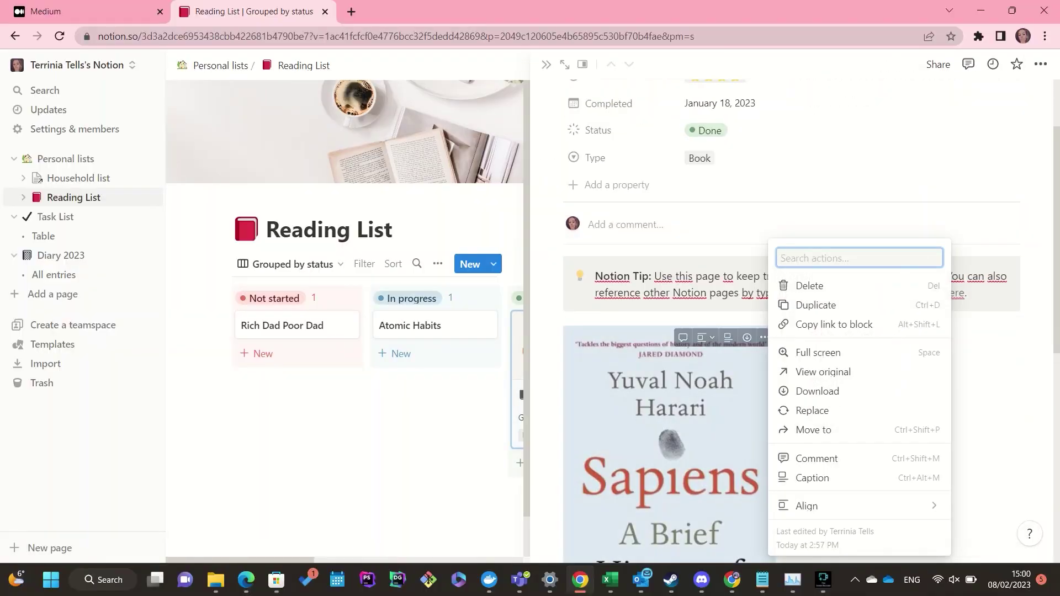